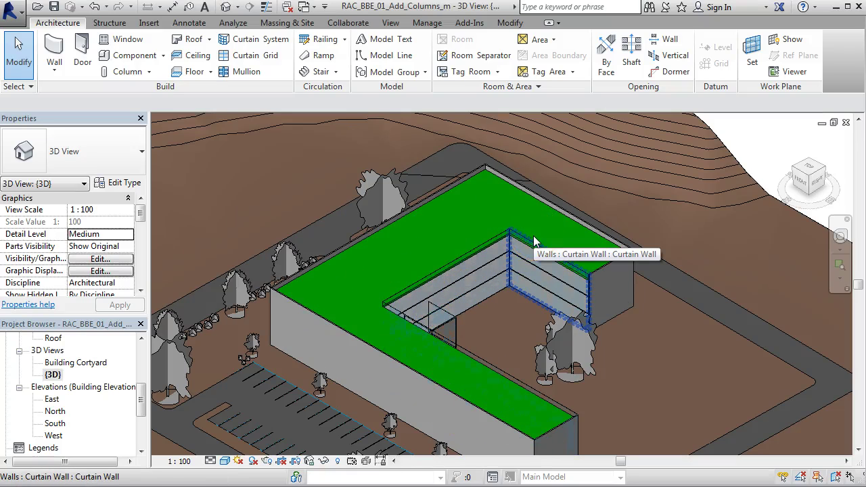
Add a split line across the green flat roof, from its inner courtyard corner perpendicular to the opposite outer edge
scroll(558, 226, up, 5)
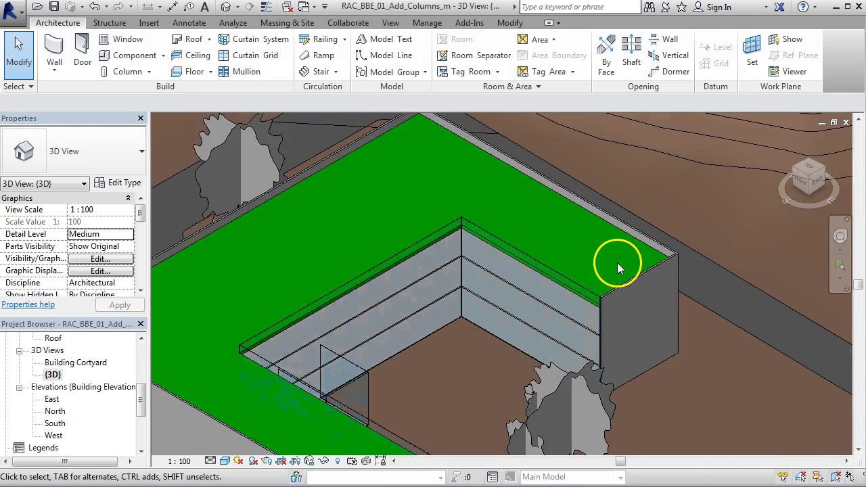
scroll(618, 263, up, 1)
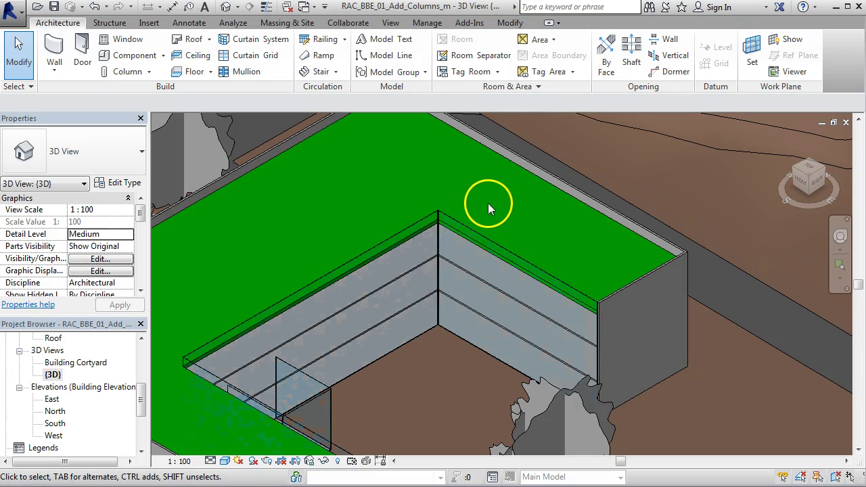
scroll(512, 219, up, 3)
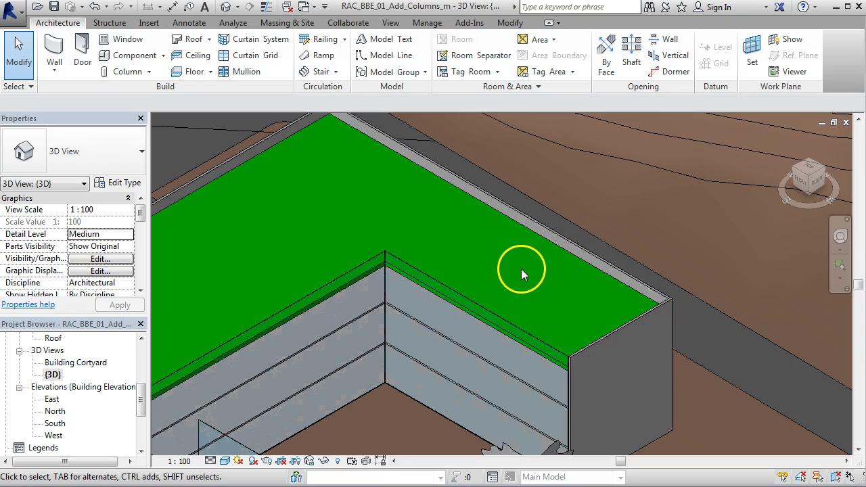
scroll(519, 273, up, 2)
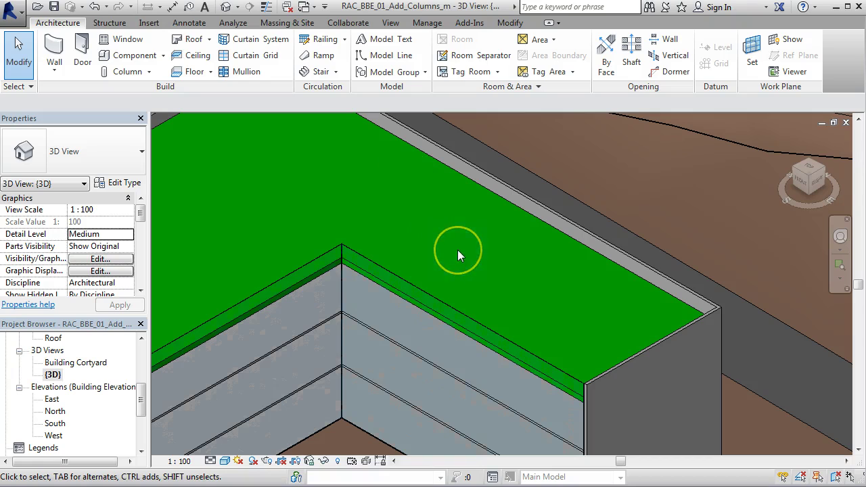
click(480, 336)
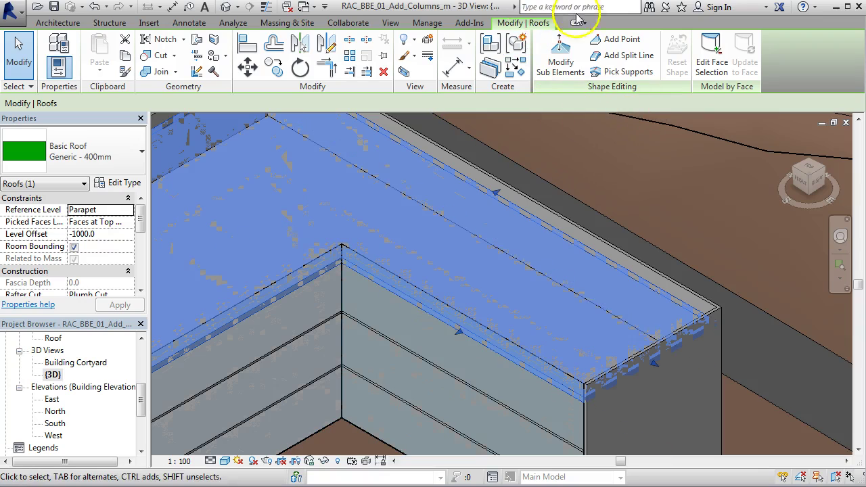
click(615, 56)
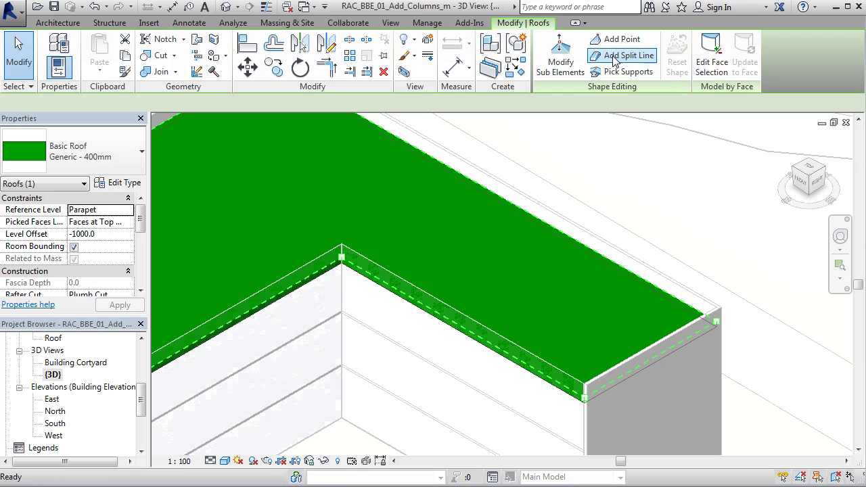
scroll(328, 264, up, 4)
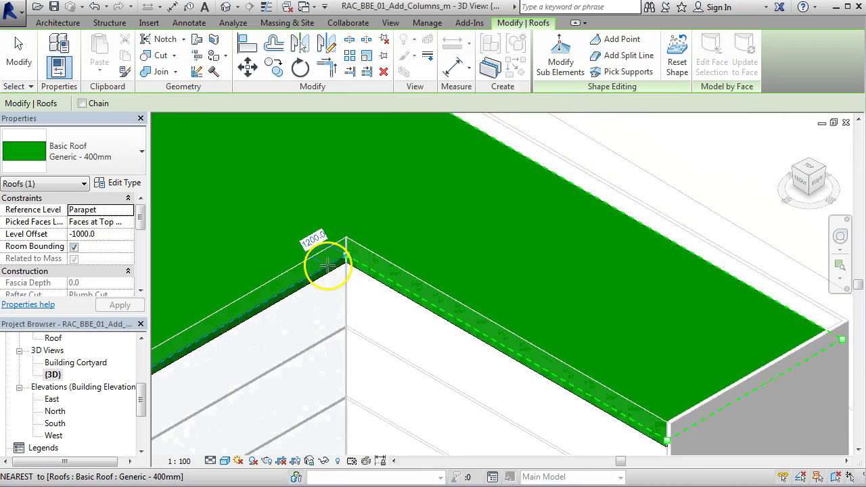
click(407, 249)
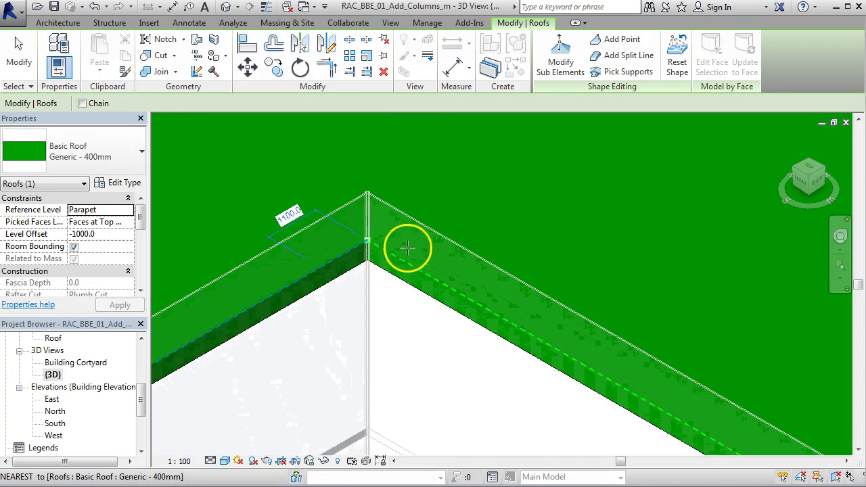
scroll(368, 244, up, 2)
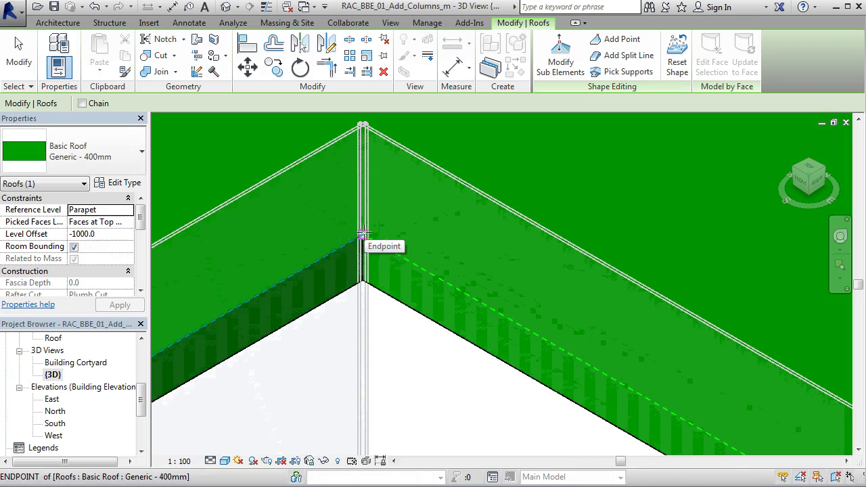
click(363, 235)
scroll(363, 235, down, 1)
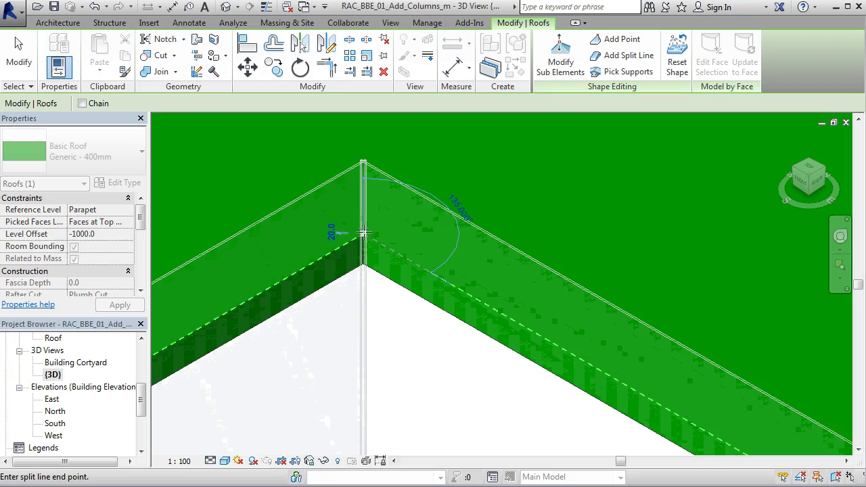
scroll(364, 234, down, 3)
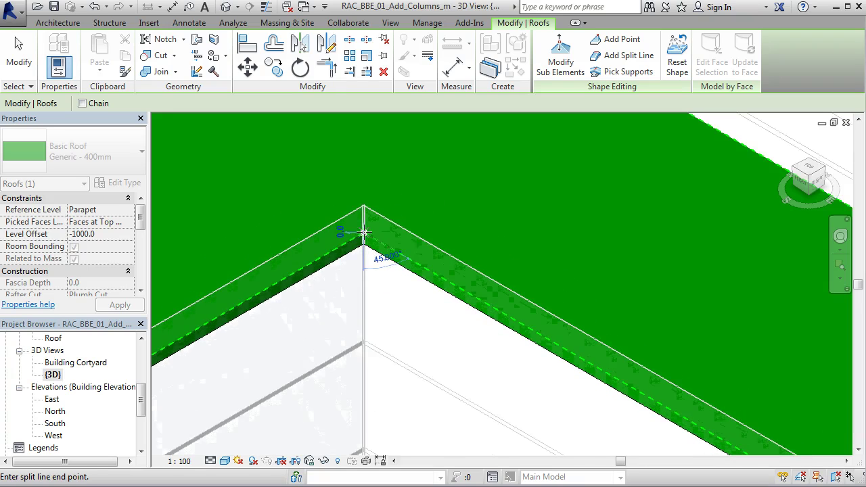
scroll(364, 234, down, 1)
middle_drag(484, 177, 455, 243)
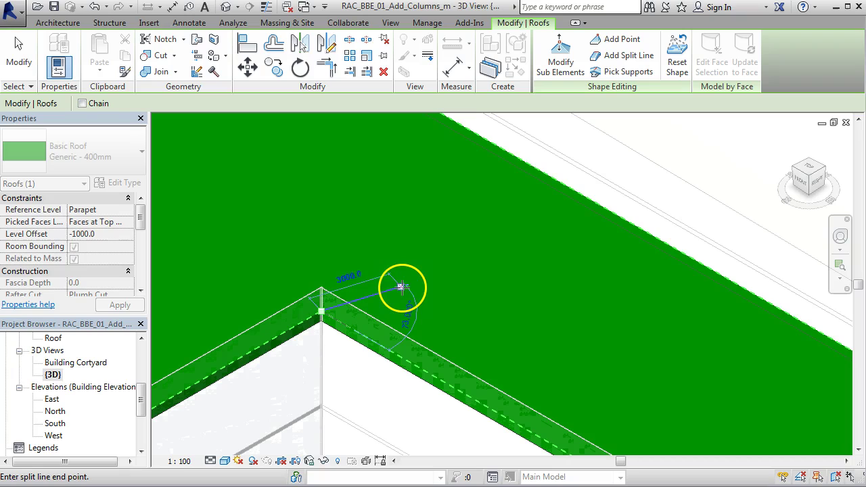
click(478, 281)
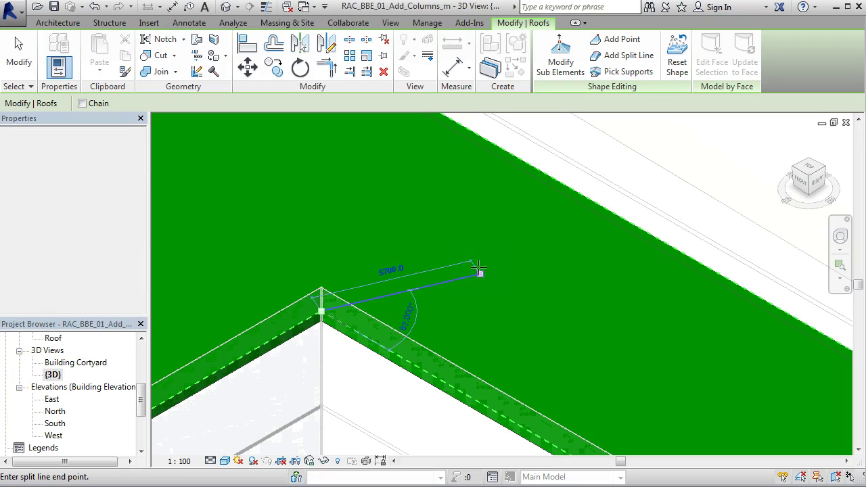
click(490, 253)
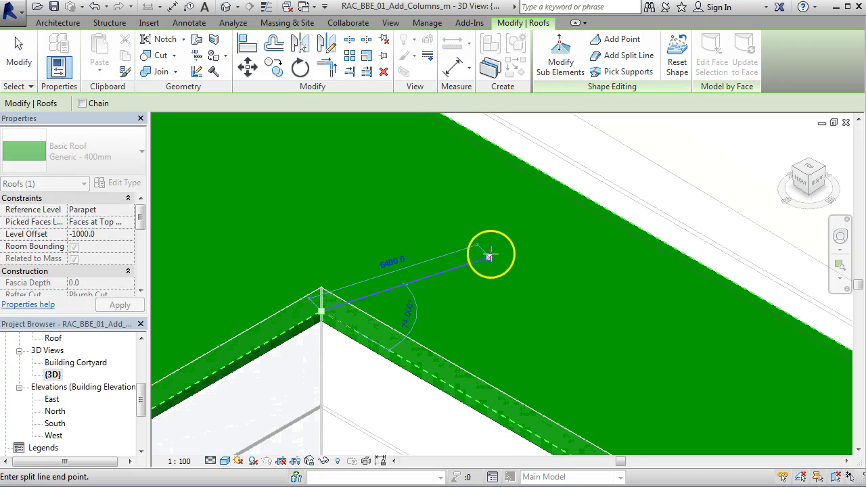
click(528, 217)
click(530, 192)
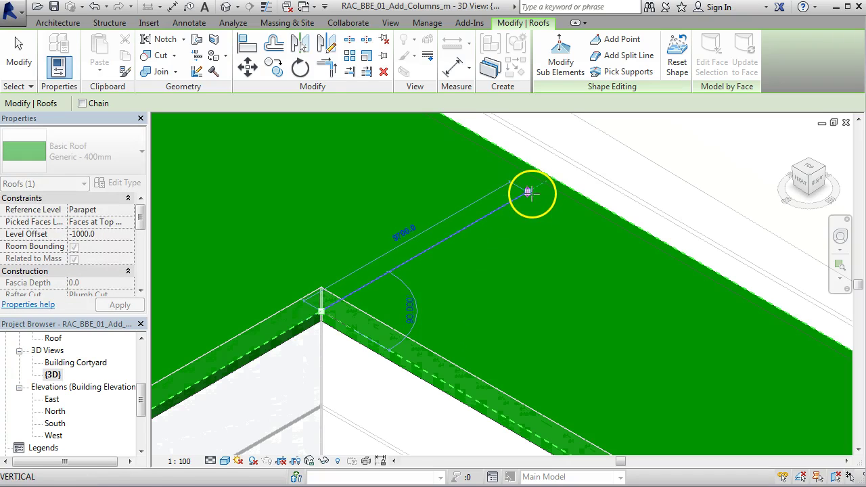
click(531, 188)
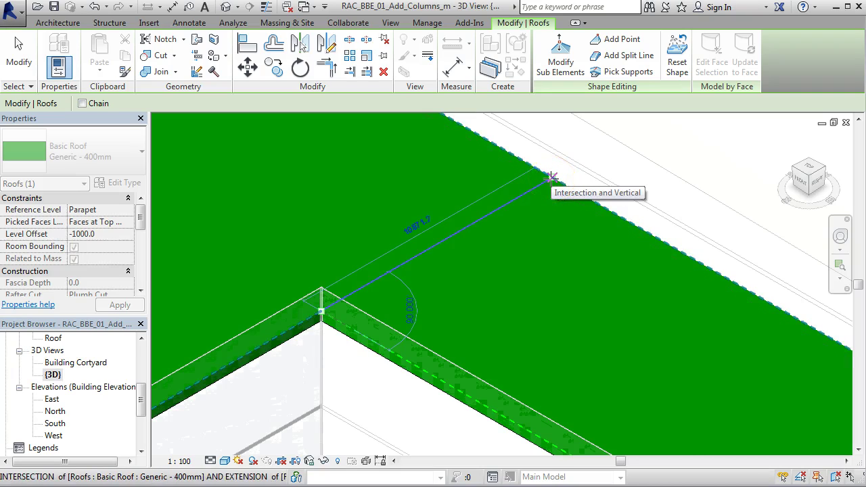
click(552, 178)
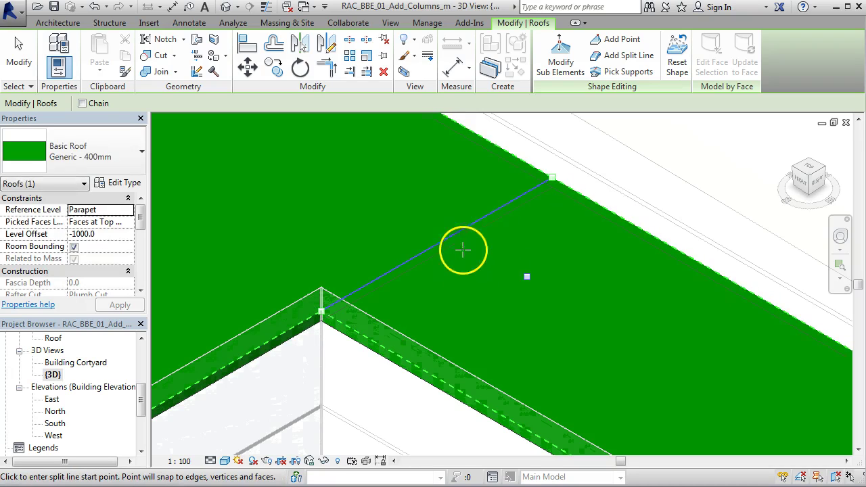
Add a shape-editing point at relative elevation 0 in the middle of the short roof wing beyond the split line, and finish shape editing
middle_drag(627, 311, 564, 303)
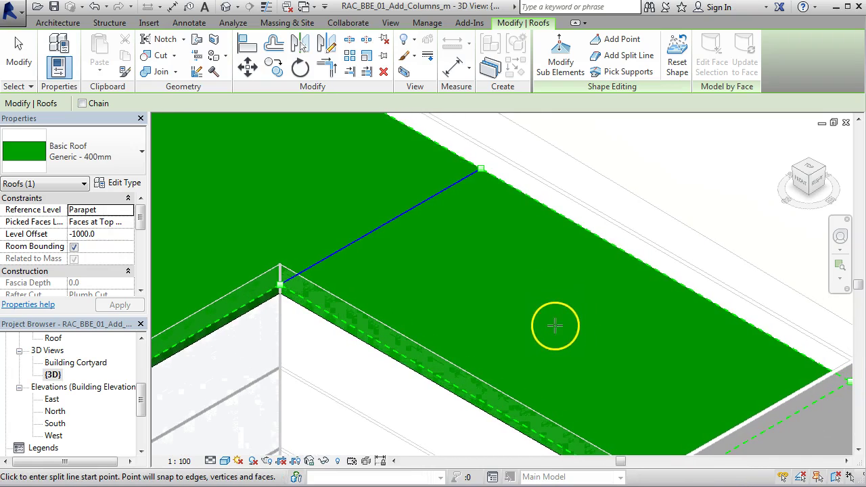
click(617, 42)
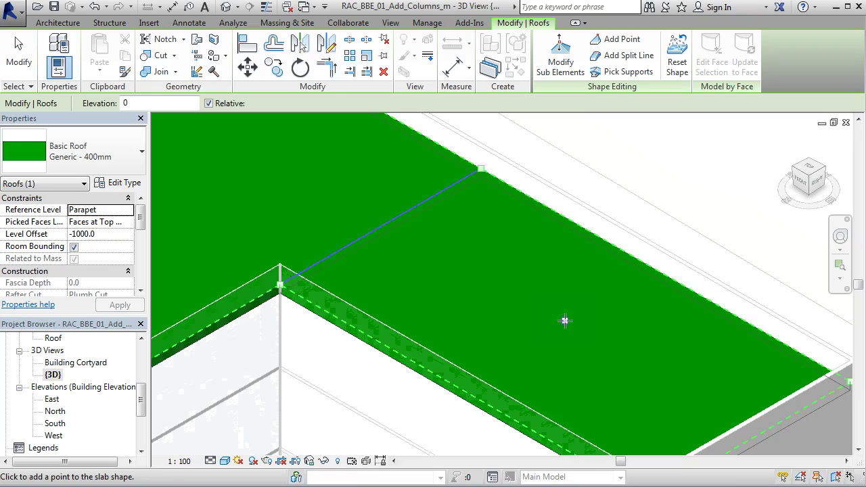
click(565, 321)
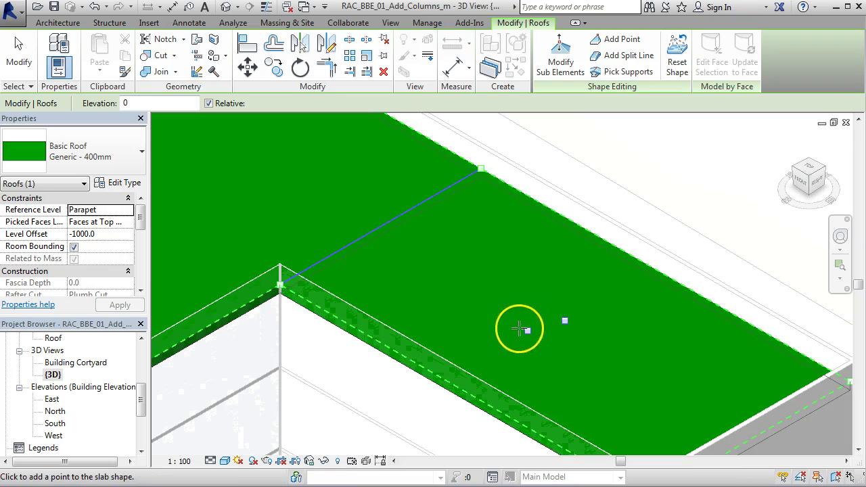
click(482, 266)
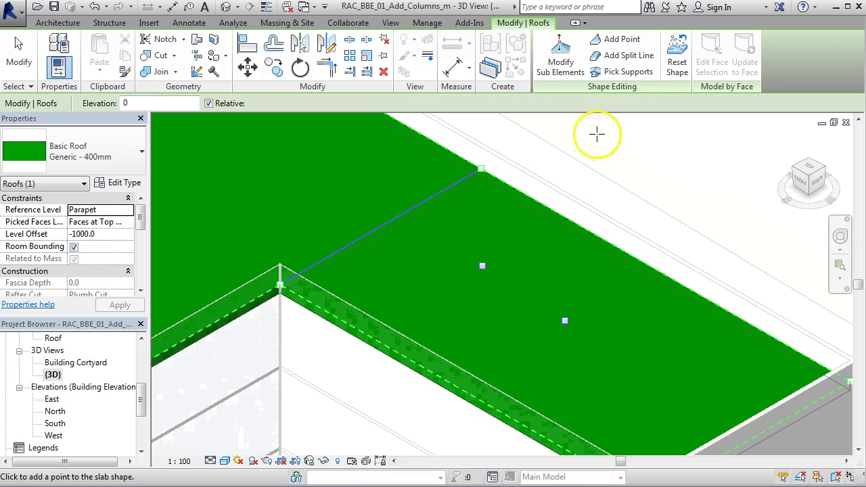
click(561, 54)
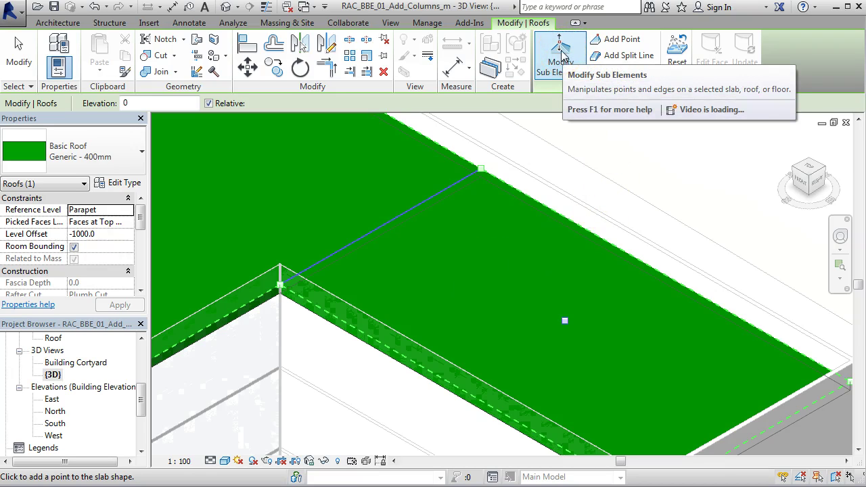
click(562, 54)
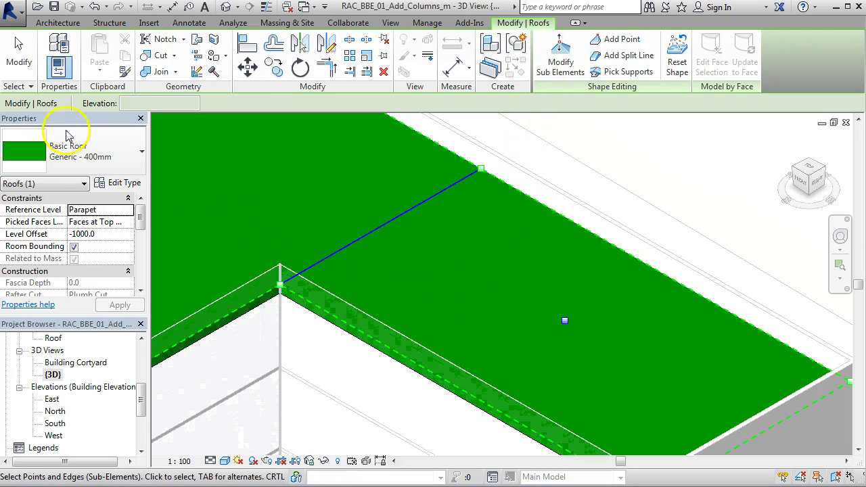
click(18, 44)
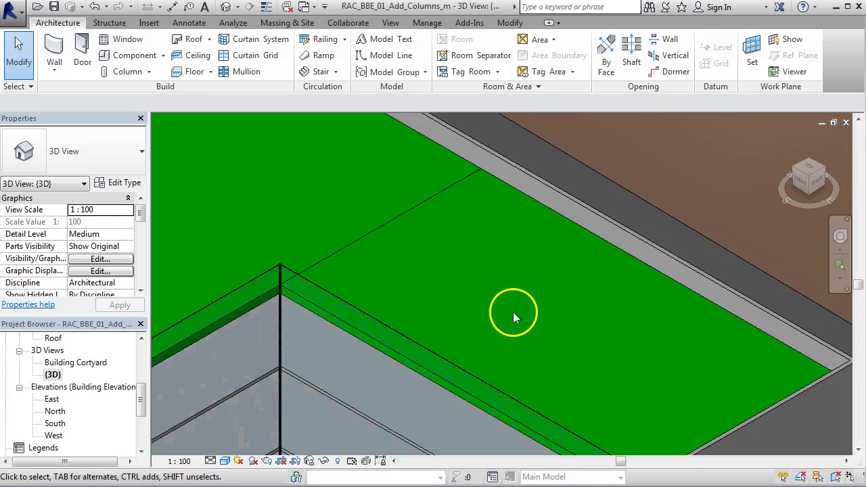
Select the whole chain of boundary edges around the short roof wing and set its elevation to 250
click(561, 329)
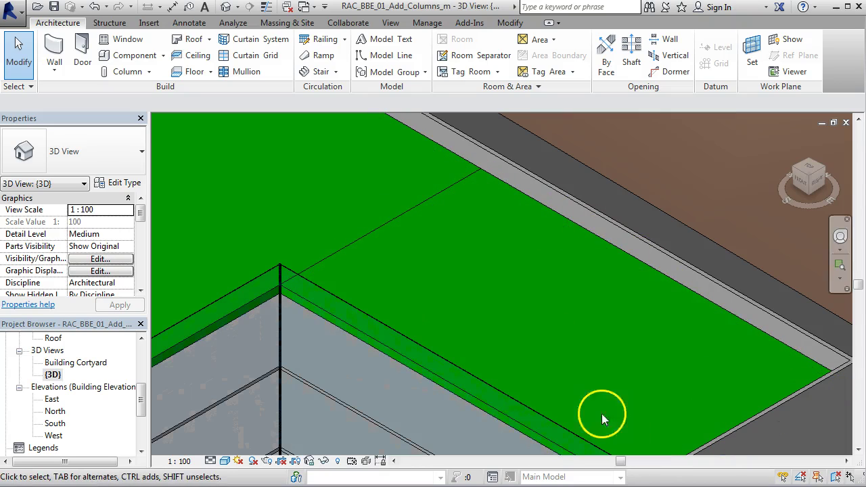
click(366, 232)
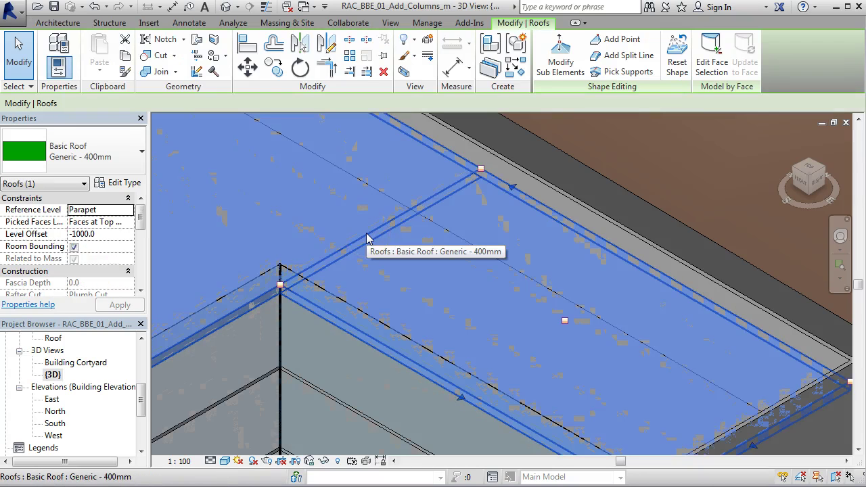
click(561, 54)
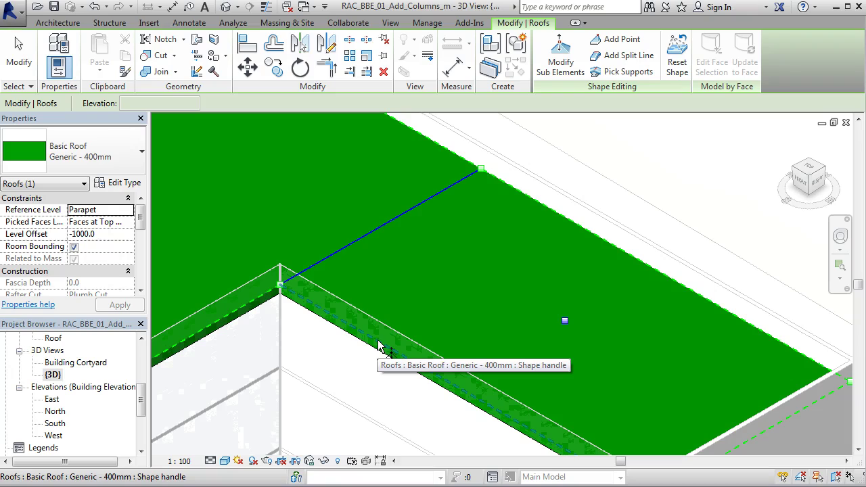
key(Tab)
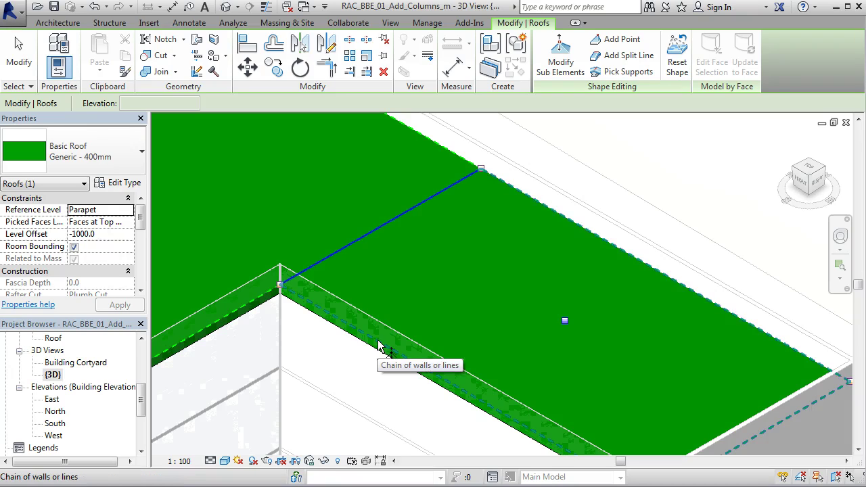
click(379, 347)
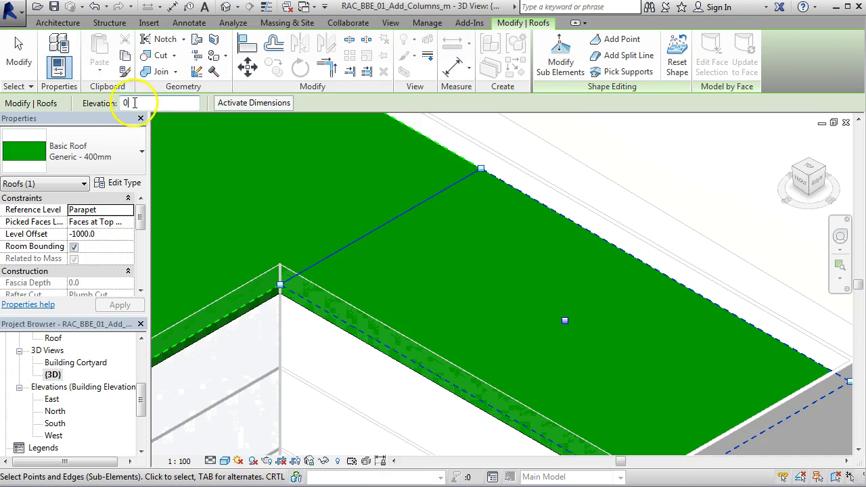
drag(134, 102, 121, 102)
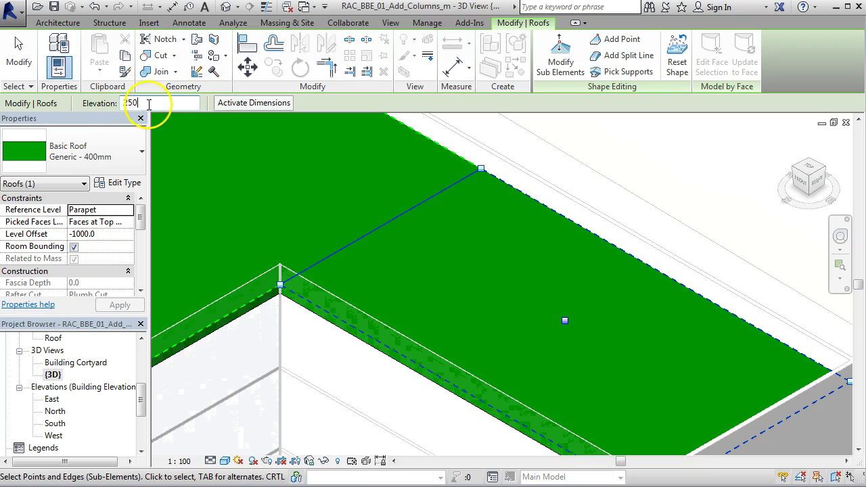
key(Return)
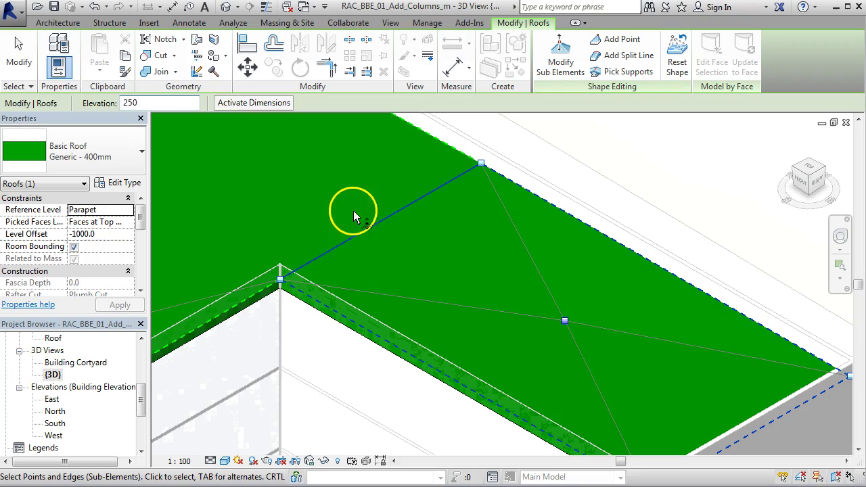
click(19, 59)
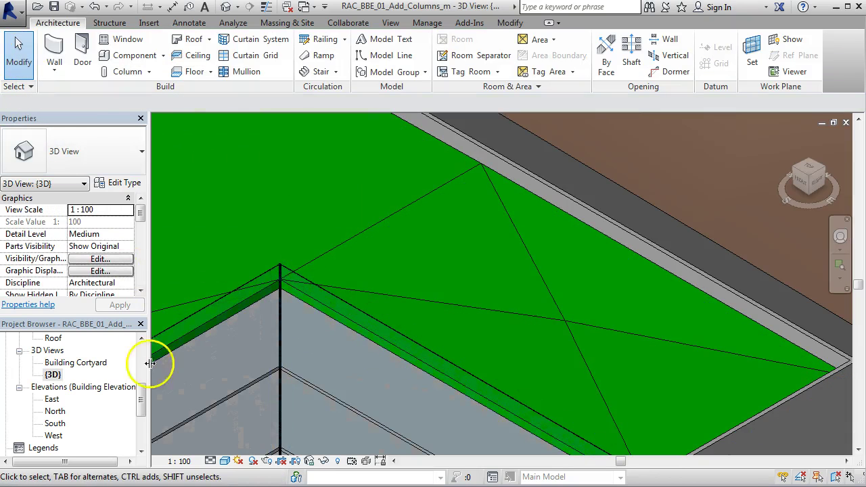
Open the Roof floor plan and focus on the short wing with the added point
drag(142, 397, 145, 356)
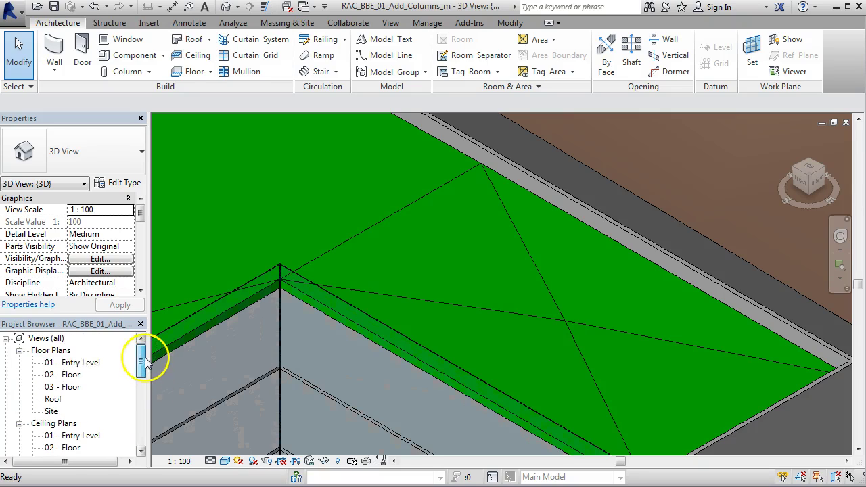
double_click(52, 401)
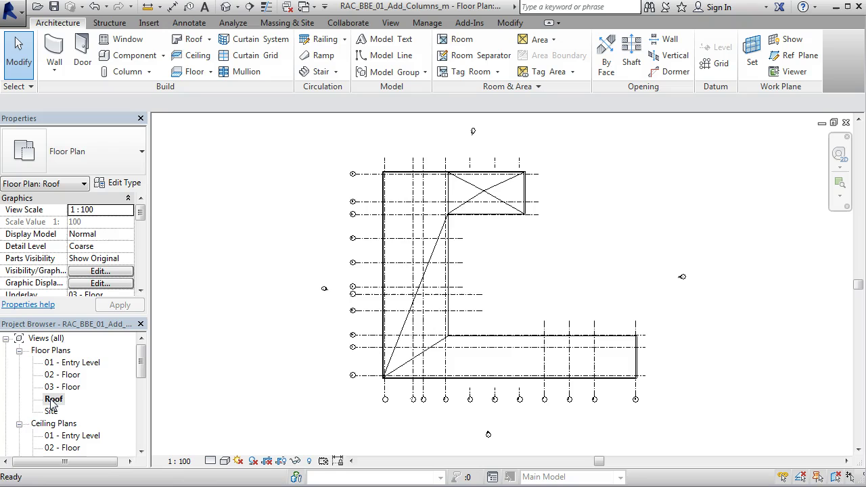
scroll(498, 188, up, 6)
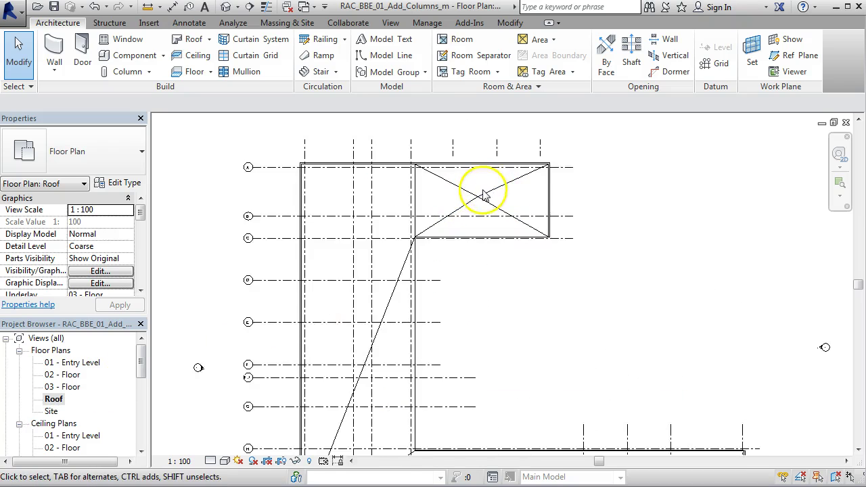
Place a building section across the short roof wing through the added point, running from beyond grid A to beyond grid C
middle_drag(483, 199, 437, 286)
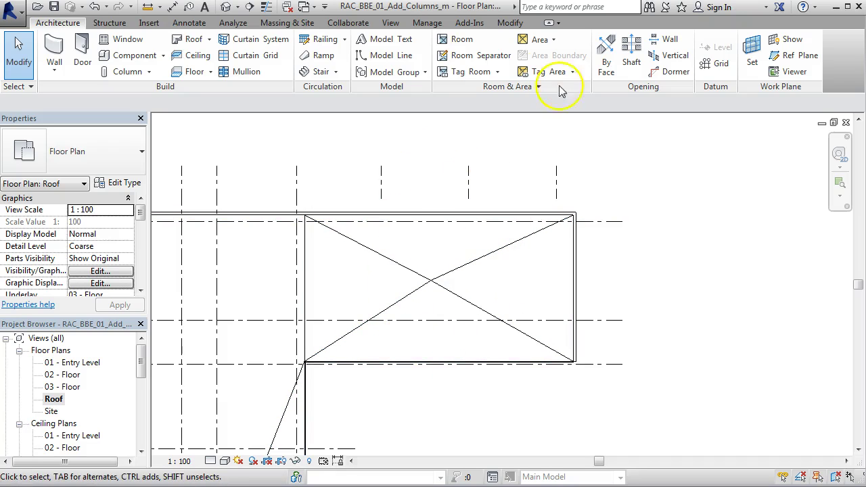
click(393, 25)
click(416, 52)
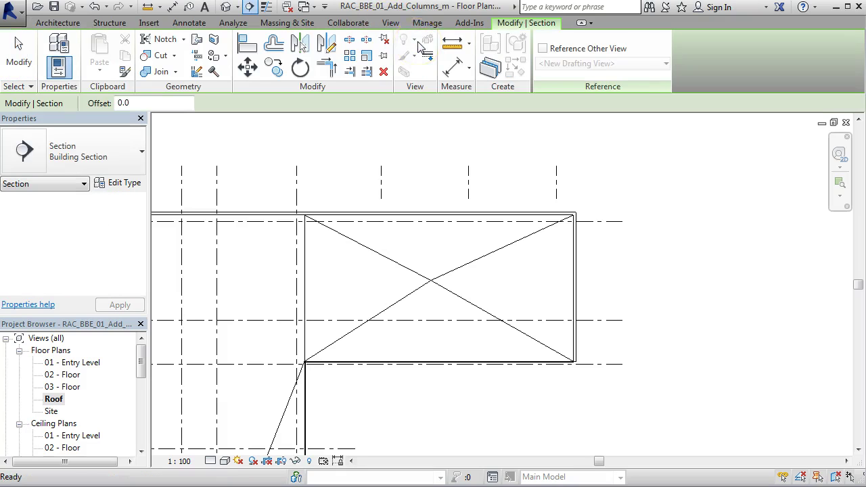
click(430, 165)
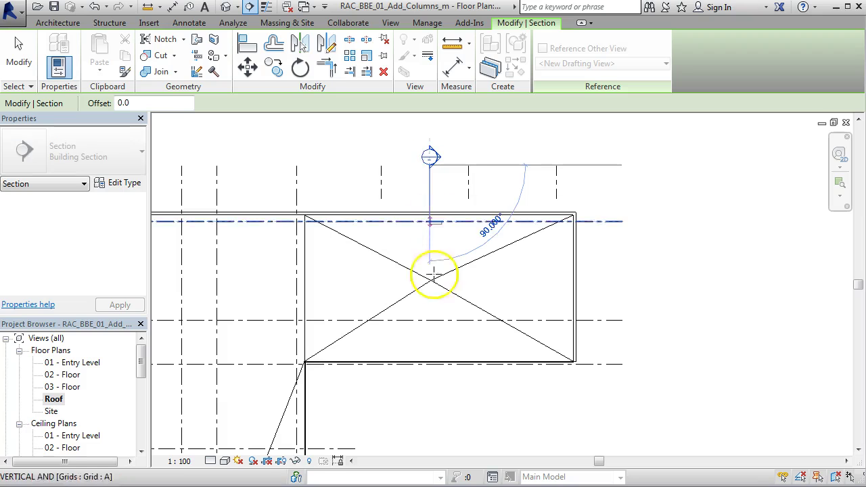
click(434, 406)
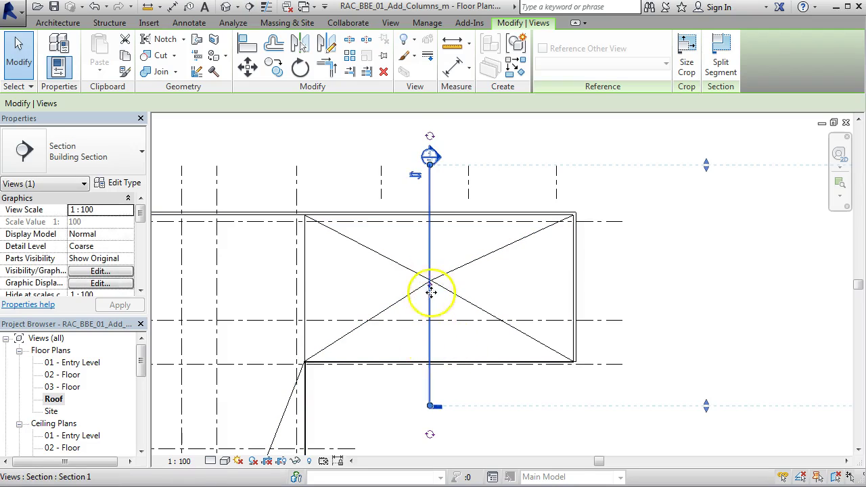
scroll(431, 288, up, 1)
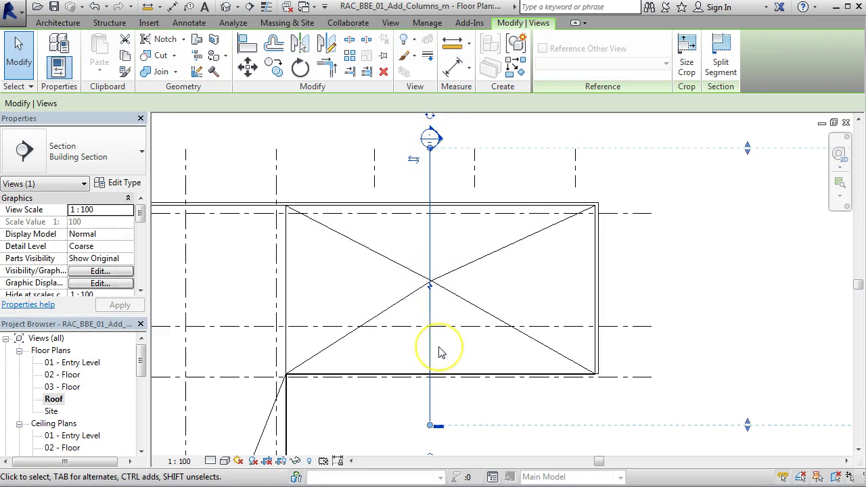
Open the view of the new building section and focus on the roof slab
key(Escape)
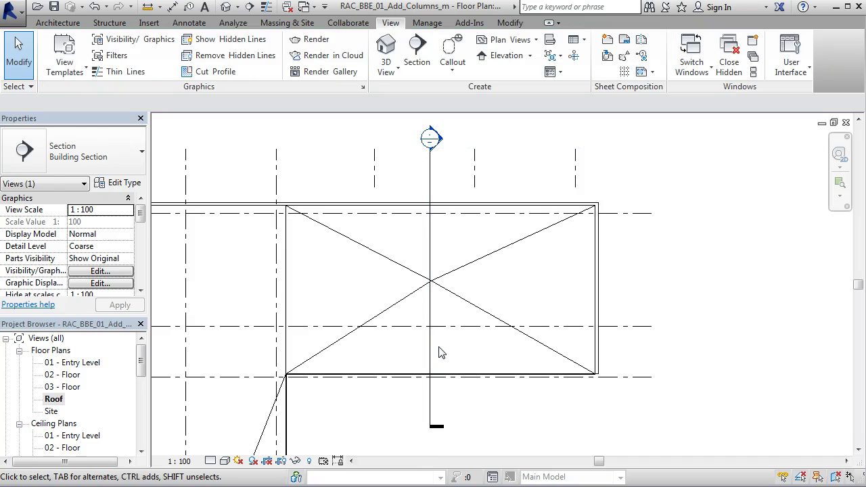
double_click(432, 139)
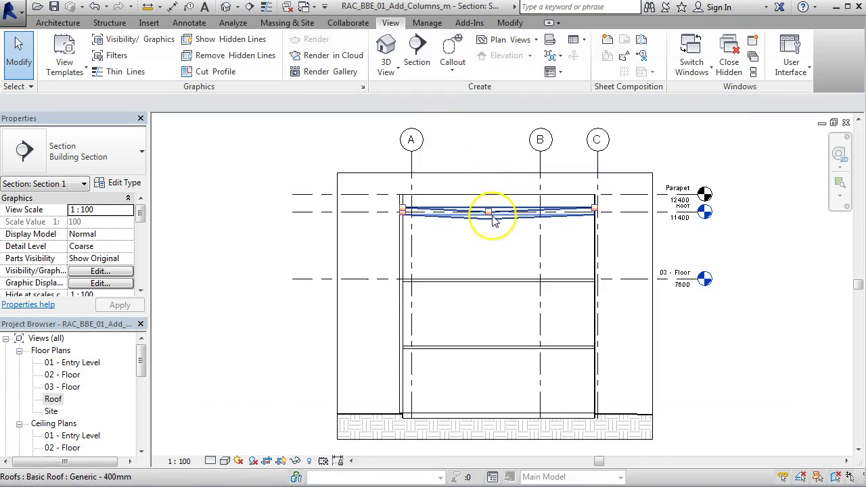
scroll(492, 217, up, 5)
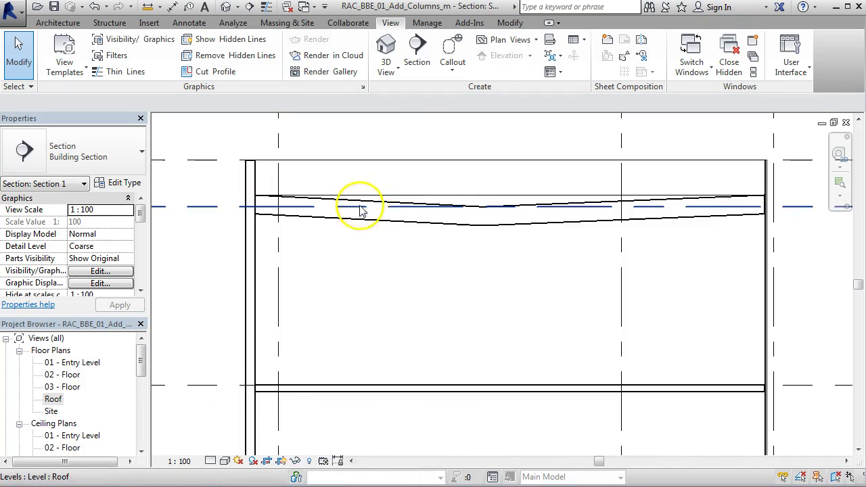
Examine the roof's slope from the added middle point to its outer edges, relative to the Roof level
click(284, 214)
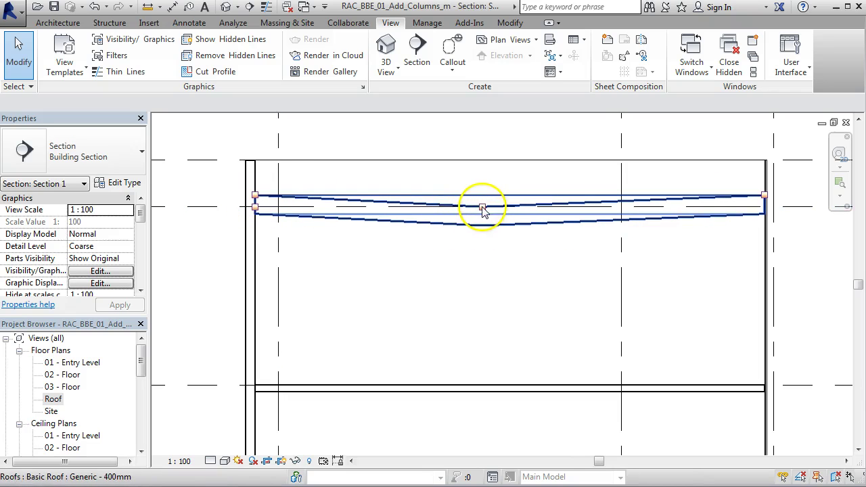
key(Escape)
middle_drag(594, 254, 528, 257)
scroll(576, 264, down, 1)
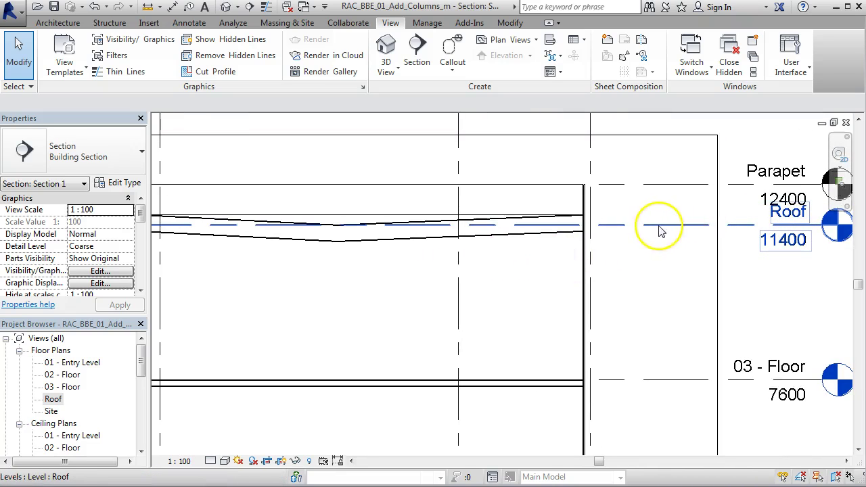
click(377, 230)
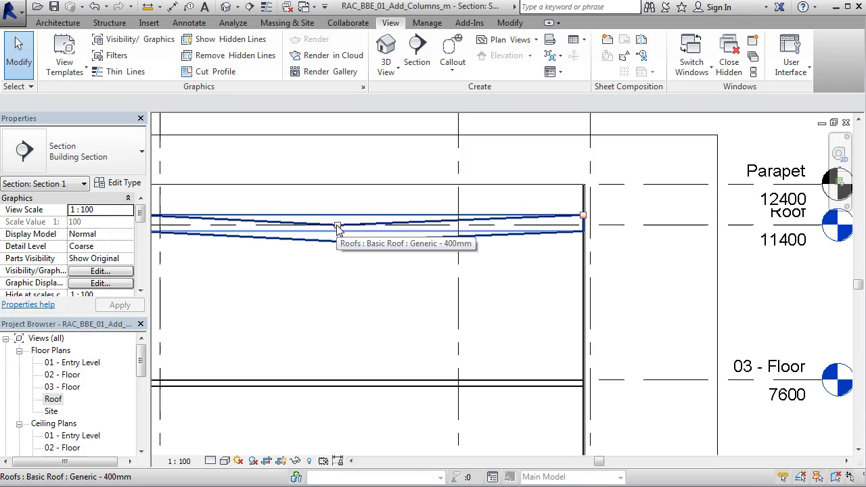
drag(338, 227, 583, 218)
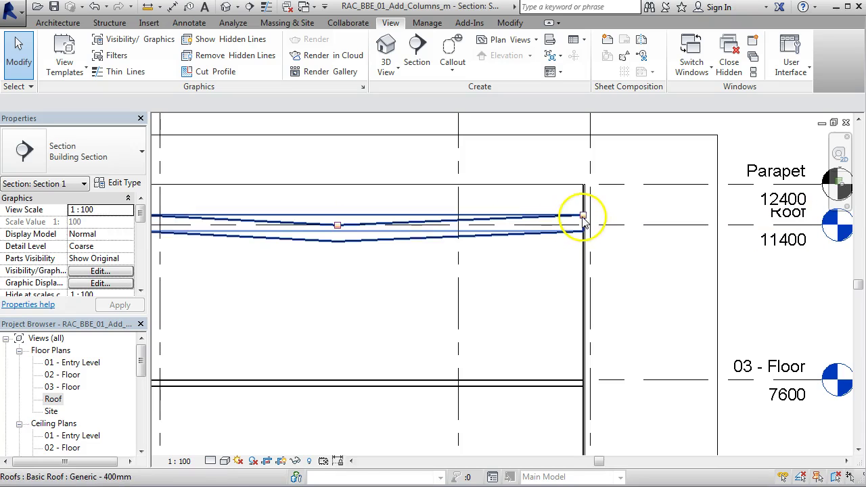
click(373, 284)
scroll(319, 291, down, 2)
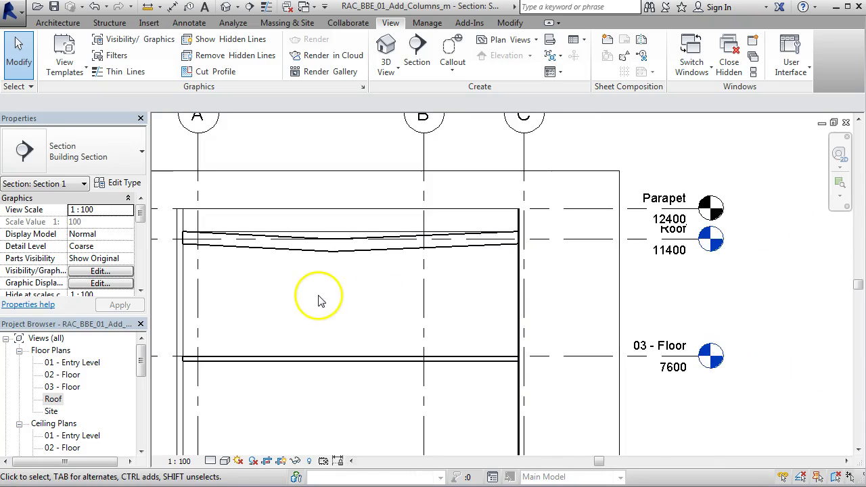
Examine the profile of the roof slab's underside in the section, from the edge to the middle point
middle_drag(319, 300, 367, 294)
mouse_move(433, 331)
middle_down()
mouse_move(437, 321)
mouse_move(429, 332)
middle_up()
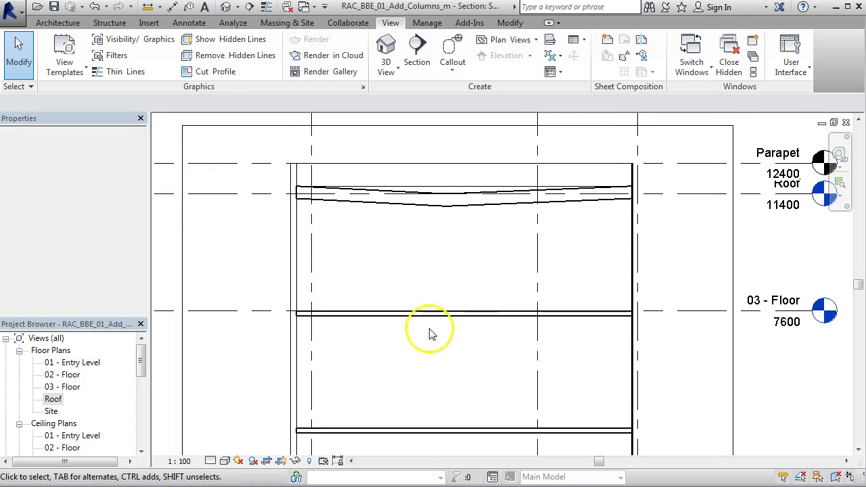
scroll(432, 224, up, 2)
middle_drag(429, 222, 397, 271)
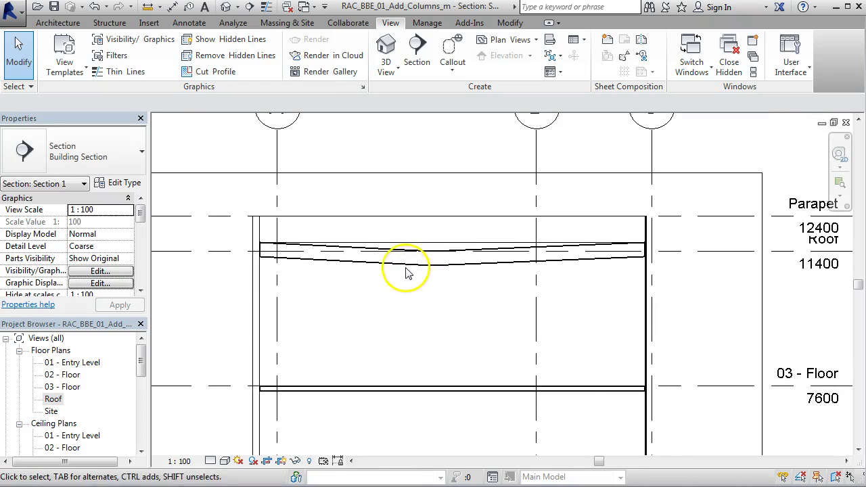
click(399, 269)
scroll(407, 273, up, 1)
click(349, 269)
middle_drag(271, 259, 274, 258)
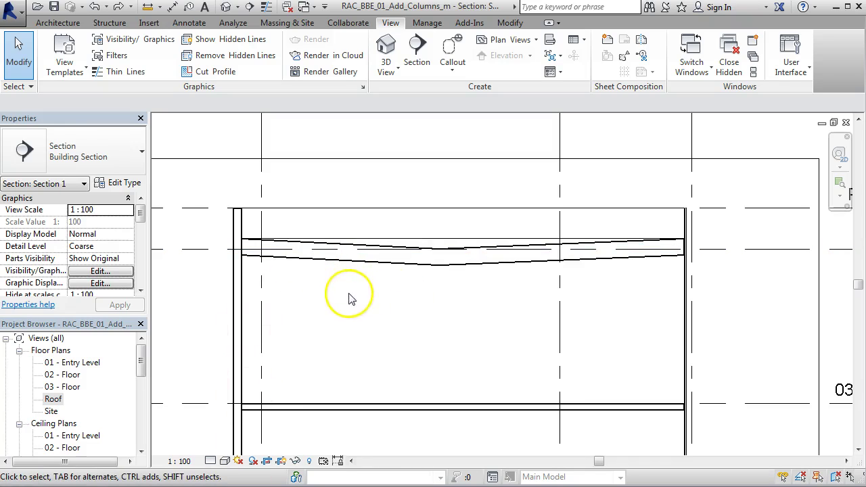
click(267, 263)
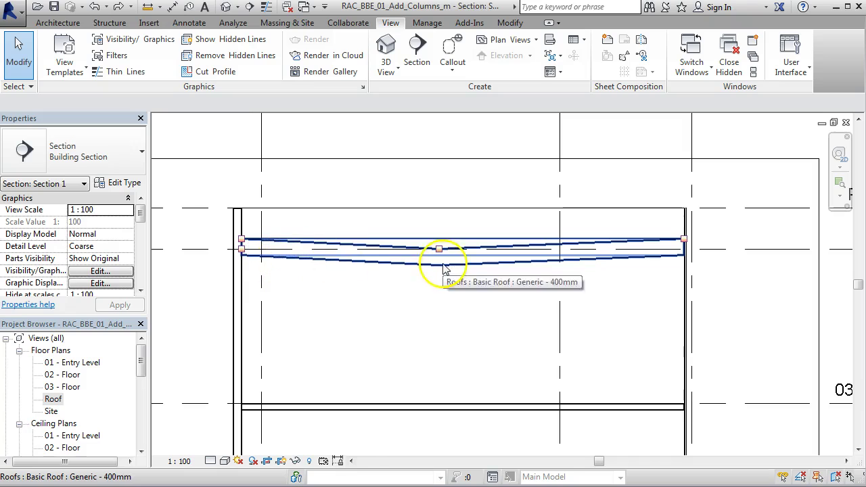
key(Escape)
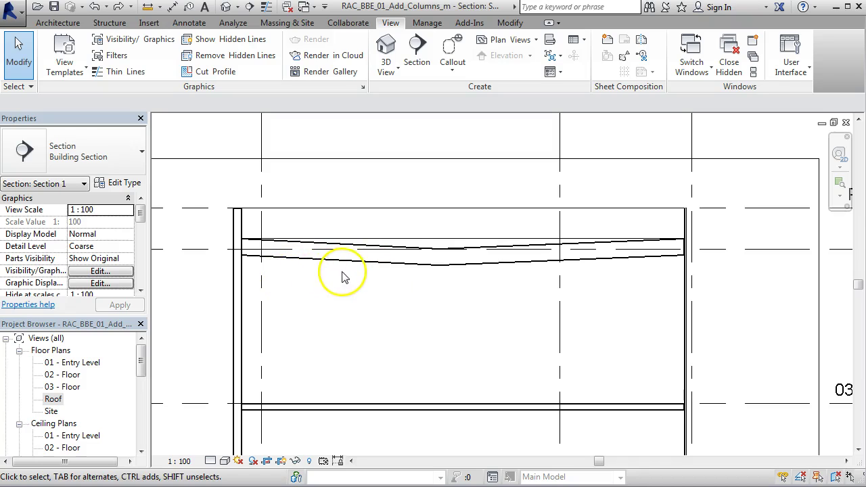
Make the 400 mm structure layer of the Generic - 400mm roof type variable in thickness and apply the type change
click(417, 269)
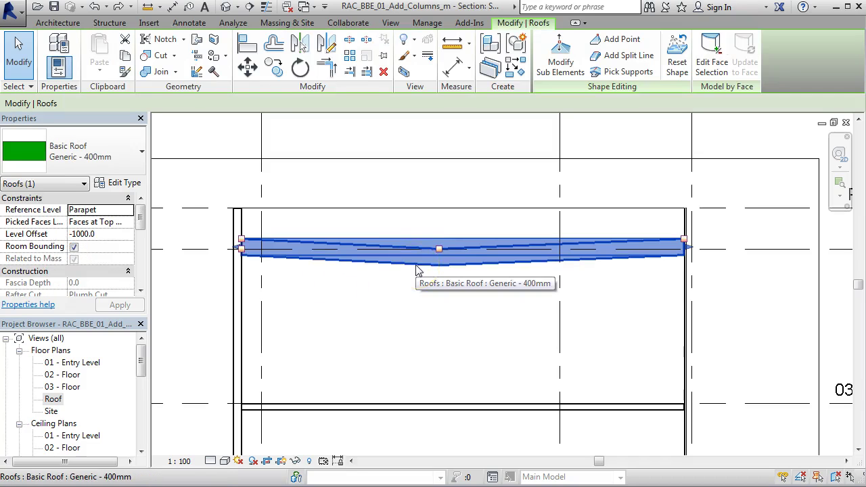
click(122, 184)
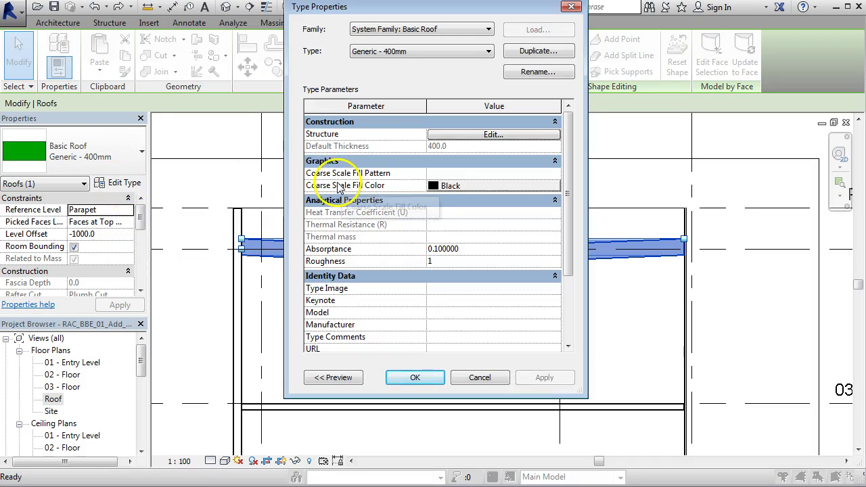
click(491, 135)
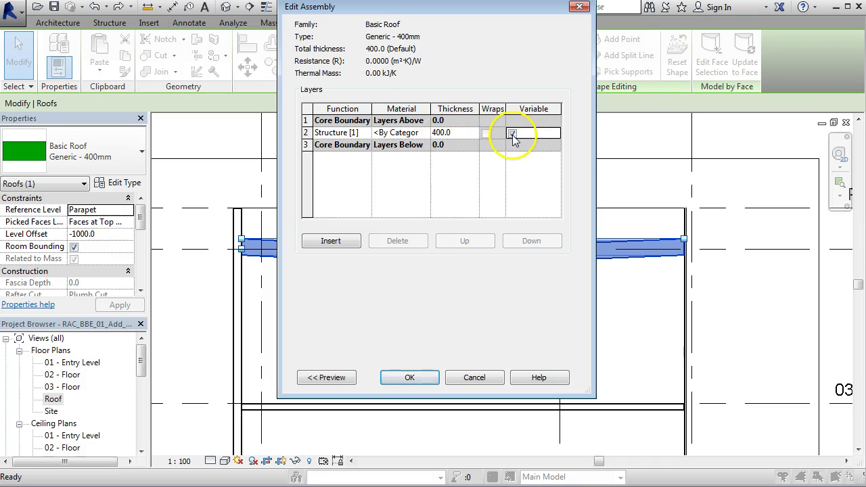
click(408, 378)
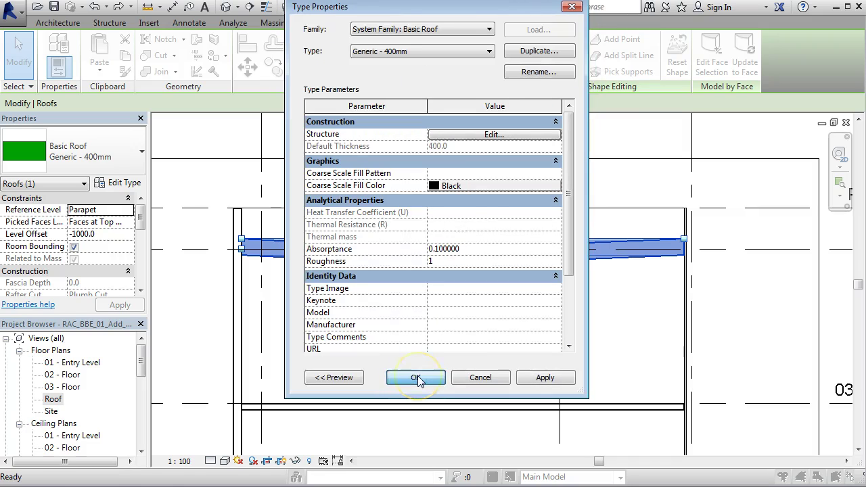
click(418, 378)
click(267, 271)
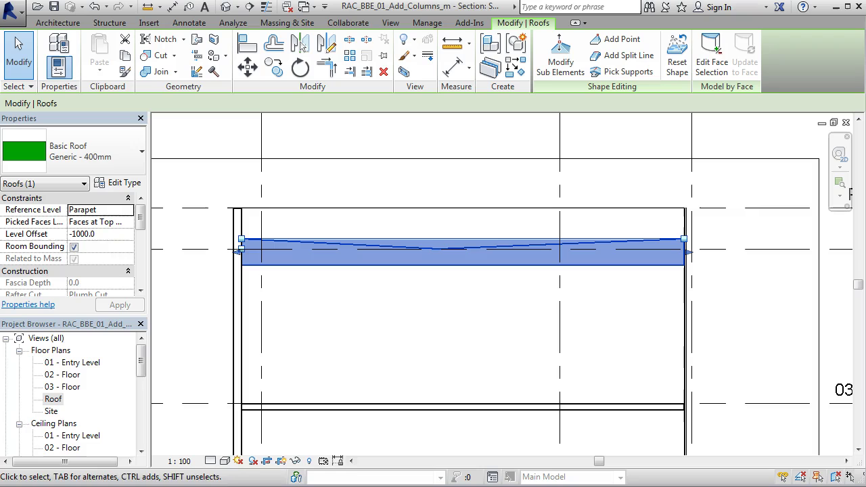
Set the section view's detail level to Fine
click(211, 461)
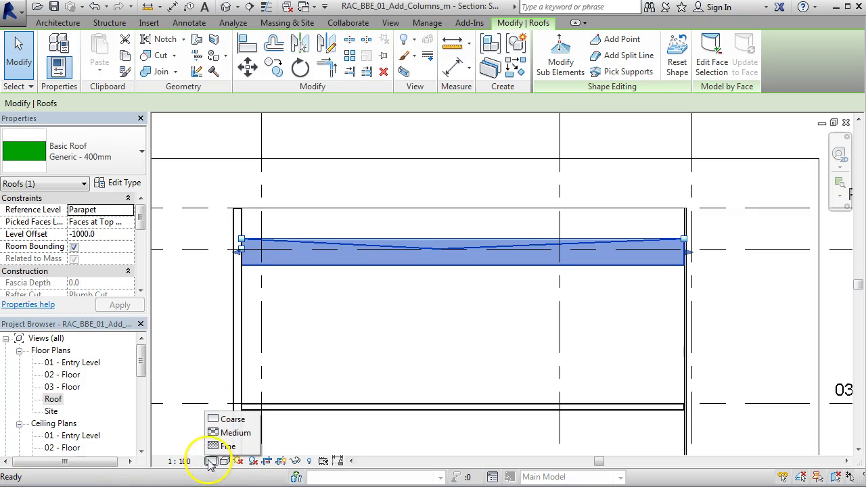
click(213, 449)
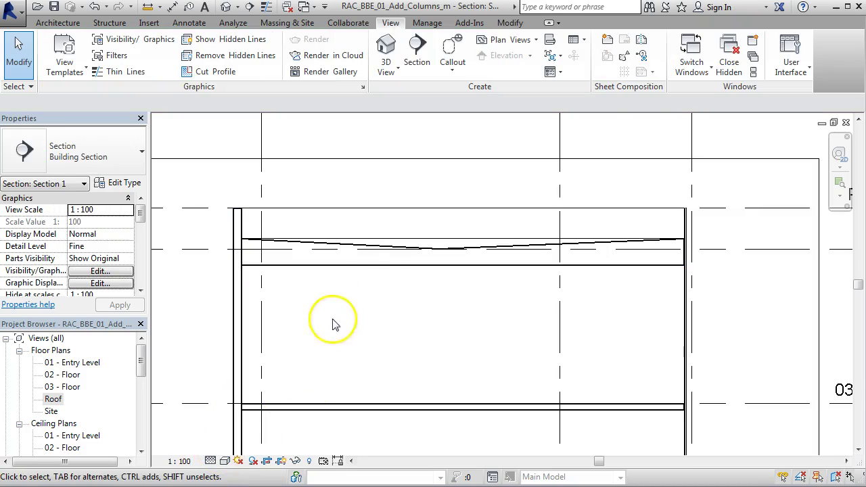
scroll(291, 318, up, 3)
middle_drag(291, 319, 366, 305)
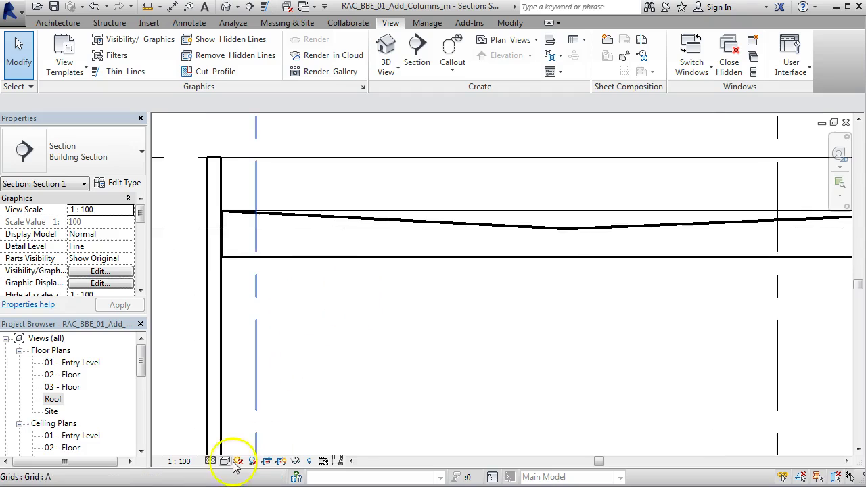
click(211, 461)
click(214, 449)
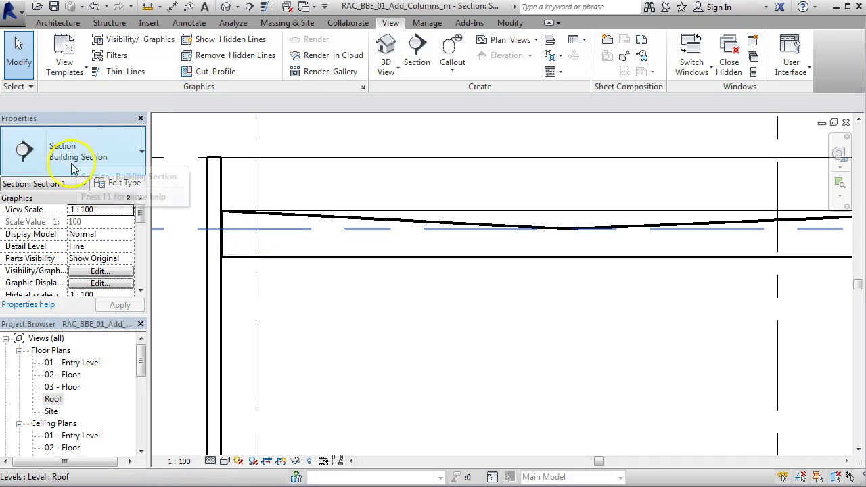
Select the sloped Generic - 400mm roof in the section view
click(280, 256)
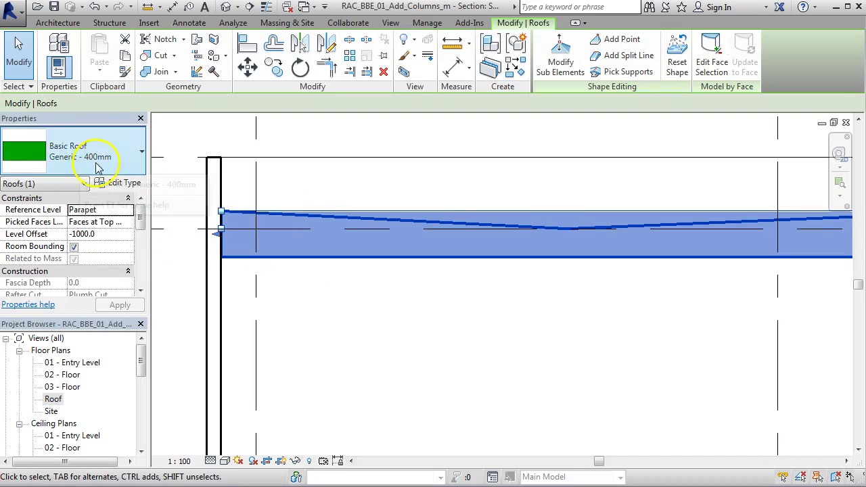